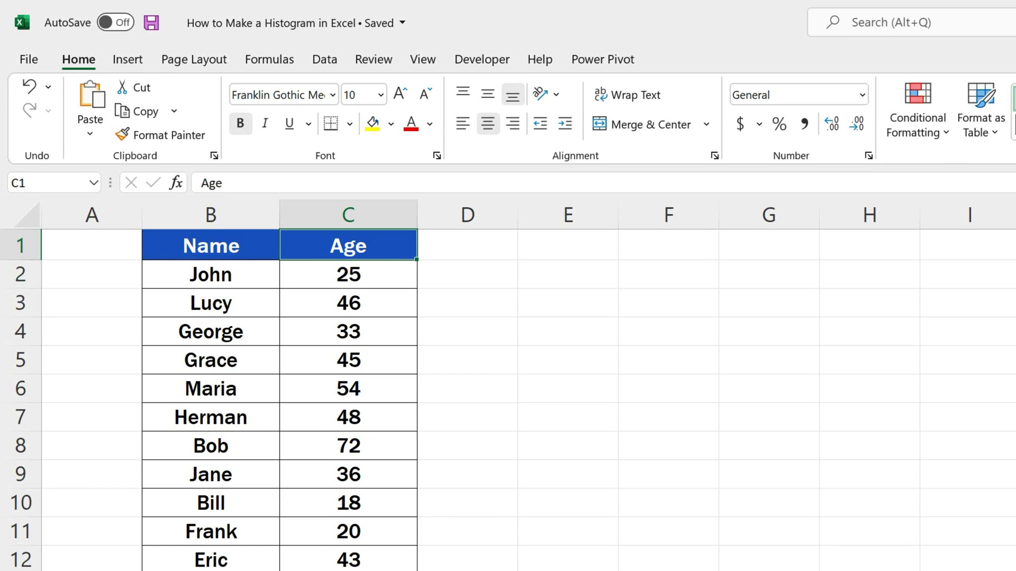
Select the ages in column C and insert a Histogram statistic chart
click(362, 214)
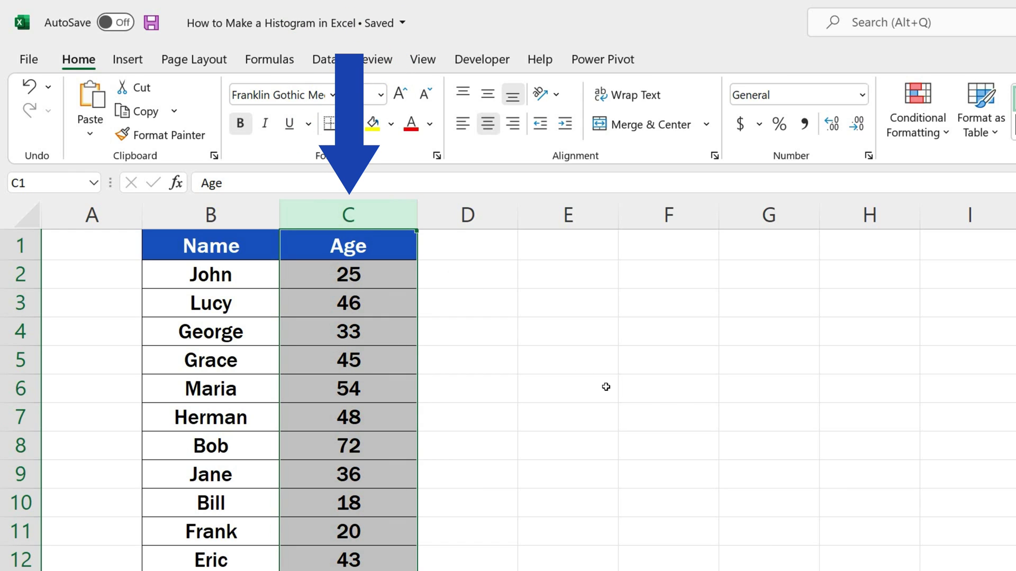
click(133, 54)
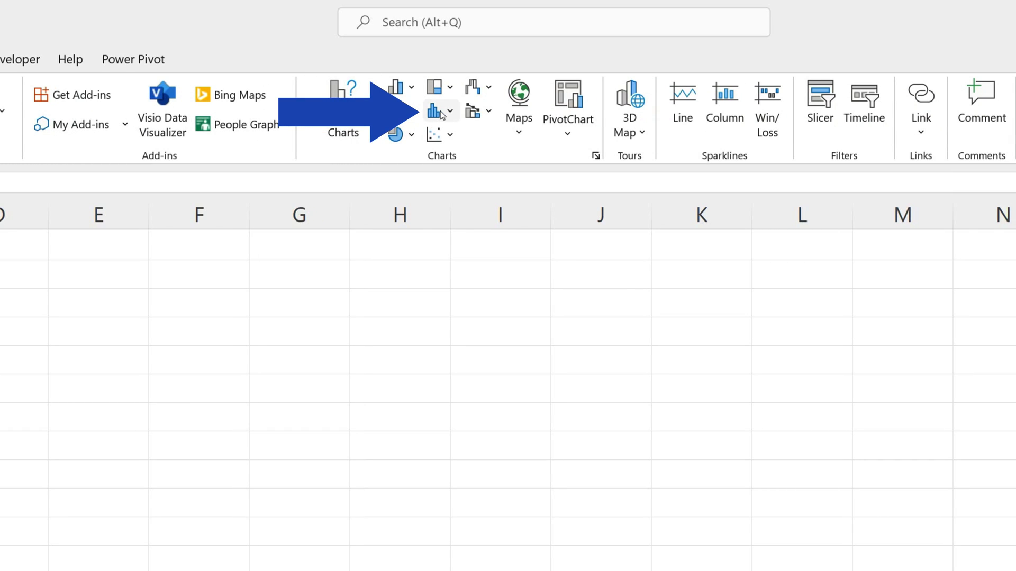
click(445, 114)
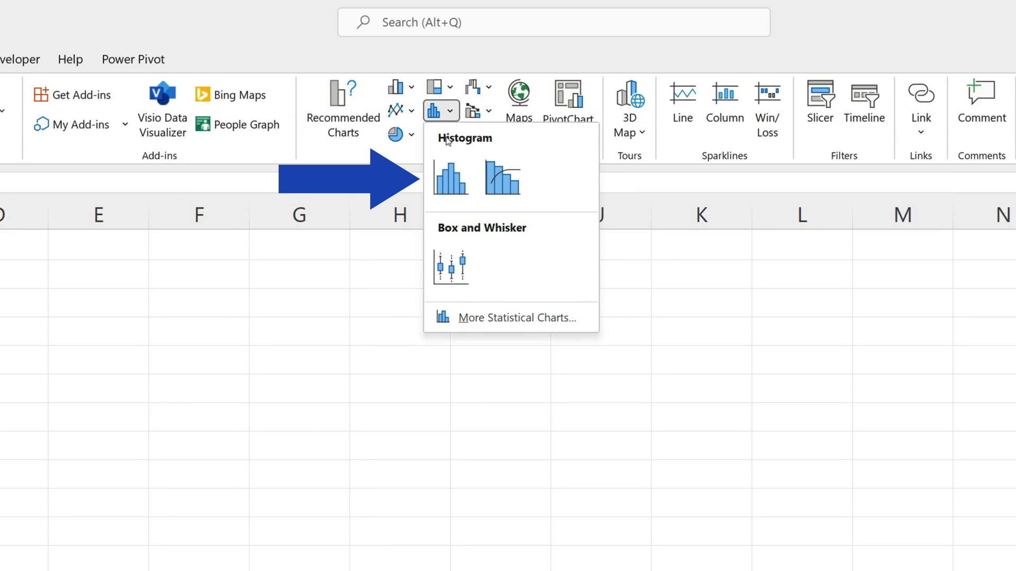
click(450, 179)
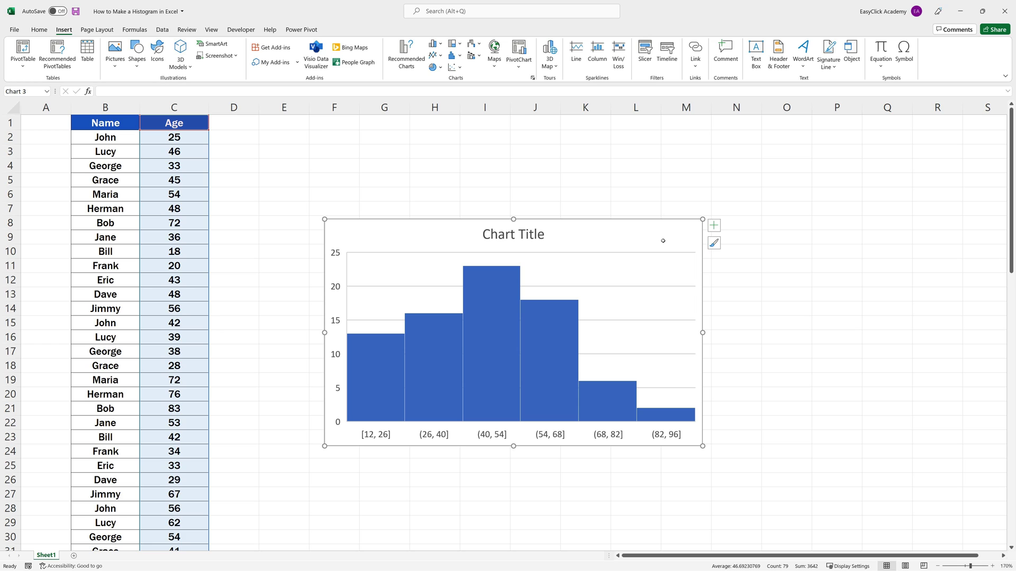
Move the histogram next to the Name/Age table and shrink it to a shorter shape
mouse_move(663, 241)
mouse_down()
mouse_move(623, 152)
mouse_move(604, 147)
mouse_up()
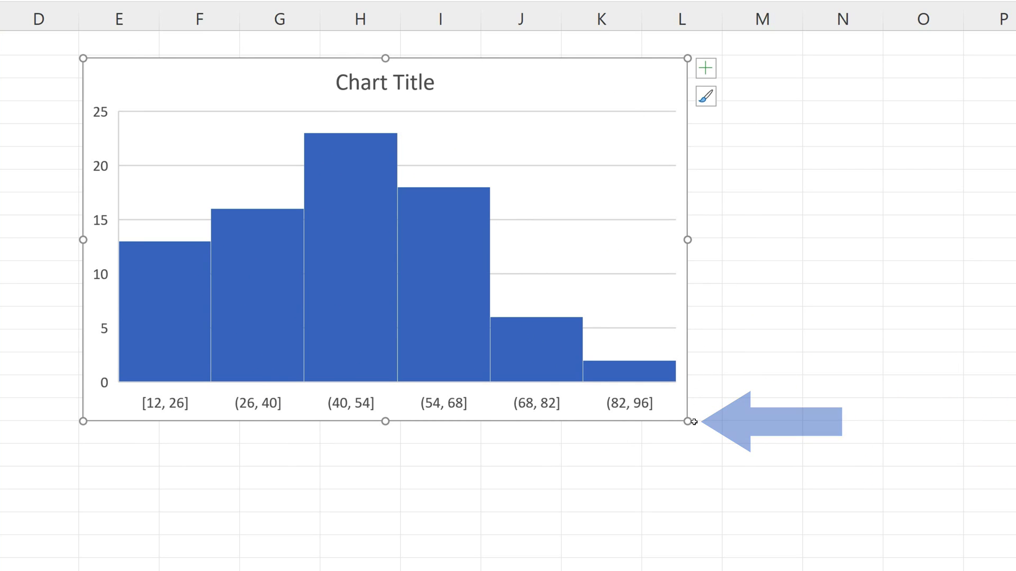
mouse_move(687, 421)
mouse_down()
mouse_move(730, 428)
mouse_move(668, 306)
mouse_move(647, 303)
mouse_up()
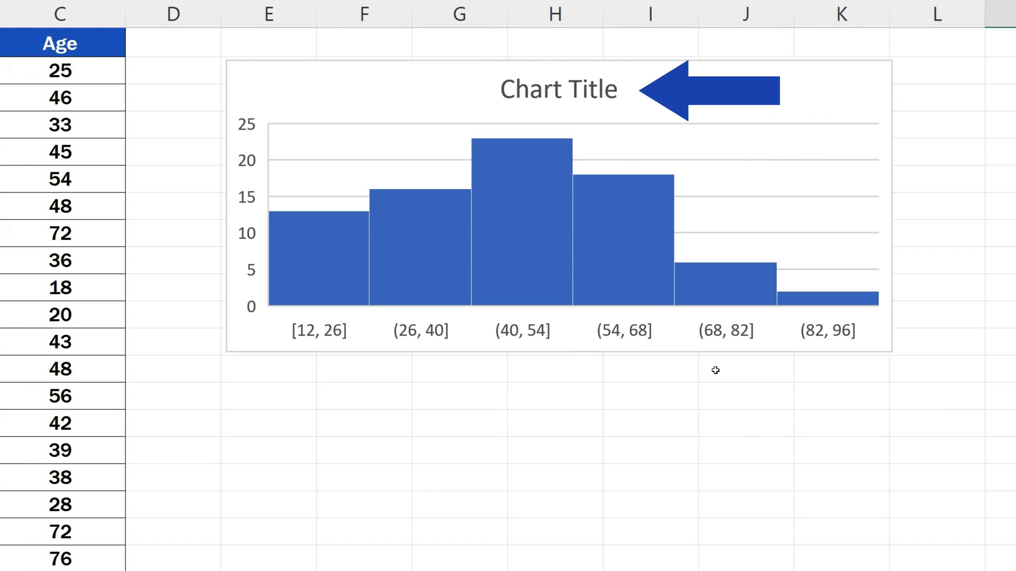
Replace the placeholder chart title with 'Distribution by Age'
click(614, 94)
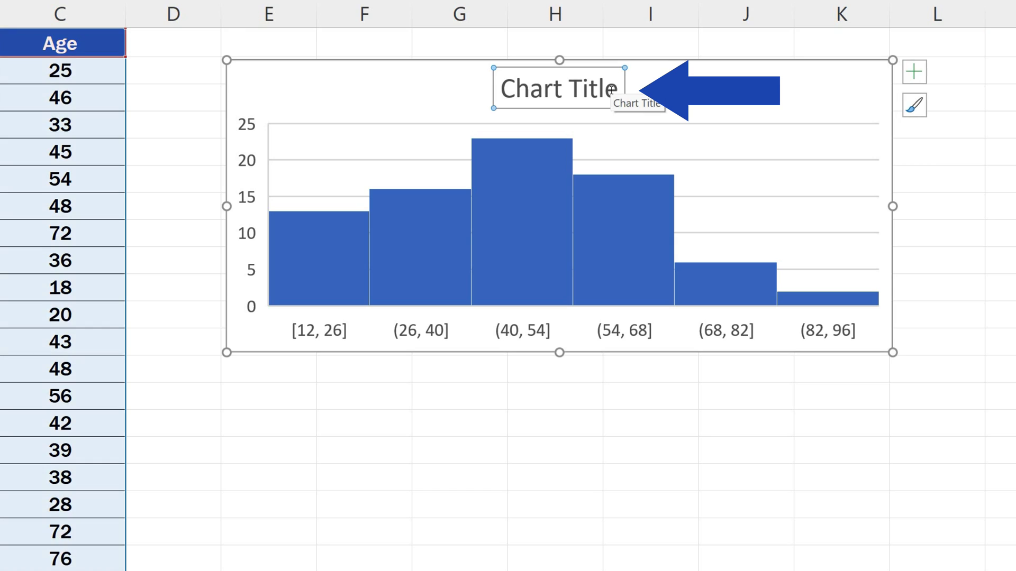
triple_click(610, 89)
text(Distribution)
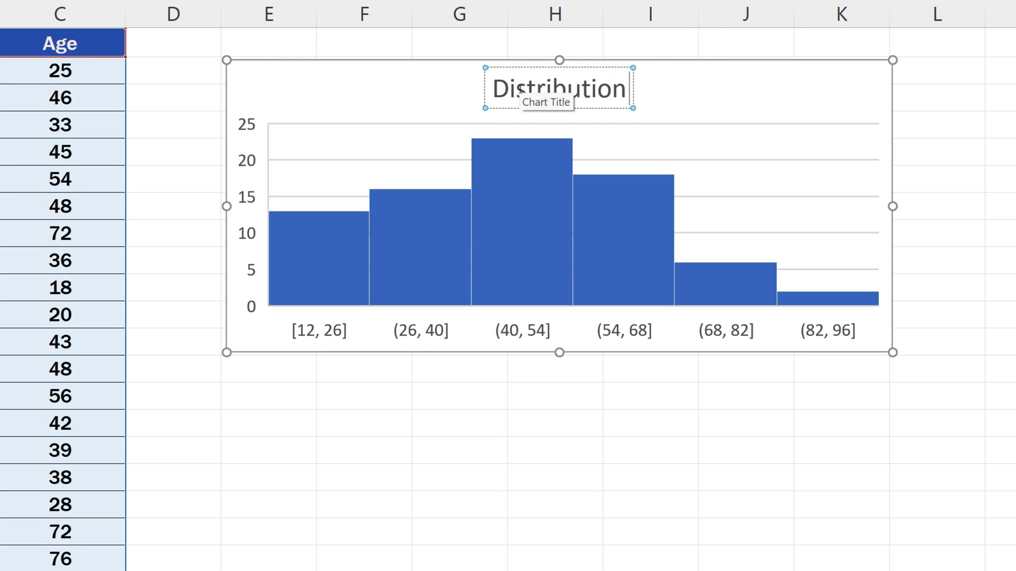
text( by Age)
click(641, 445)
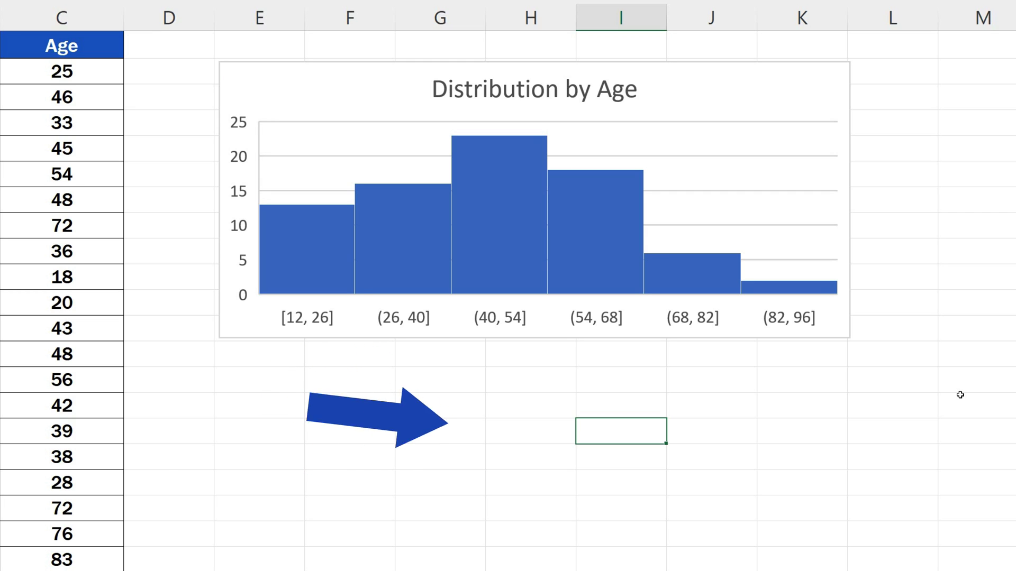
key(Right)
key(Right)
key(Right)
key(Down)
key(Down)
key(Down)
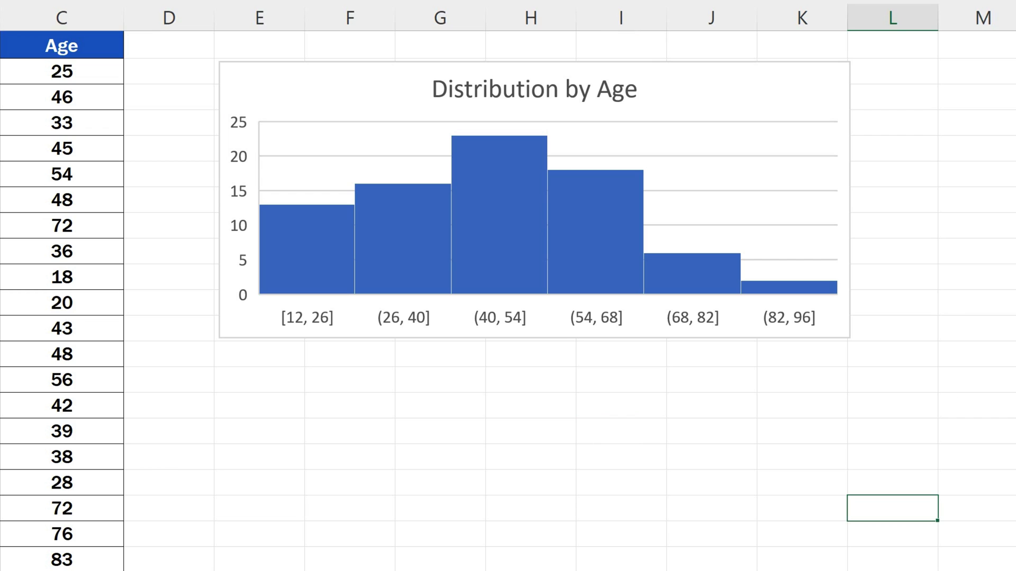
Set the horizontal axis to a fixed bin width of 10 in Format Axis
right_click(493, 322)
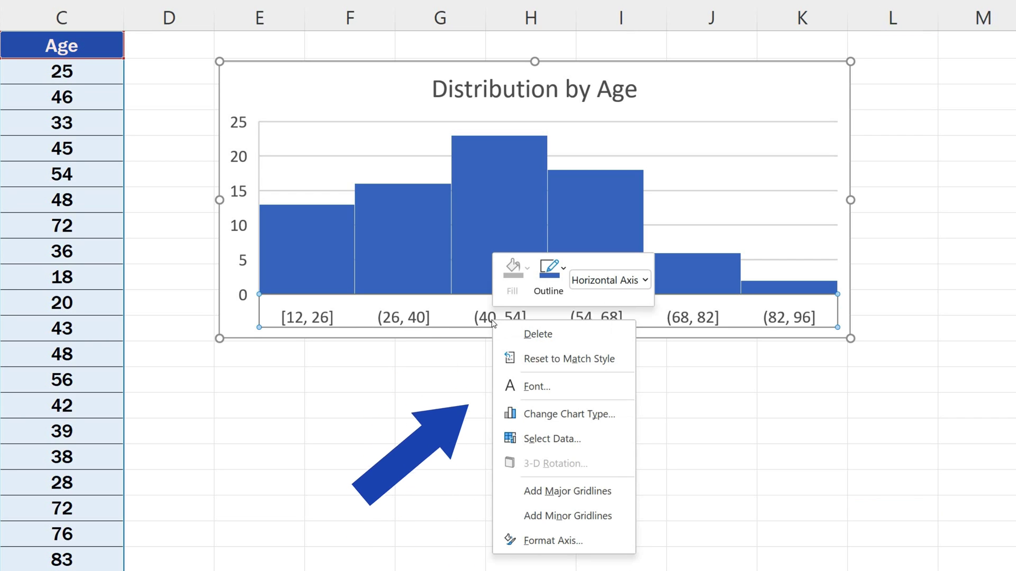
click(582, 543)
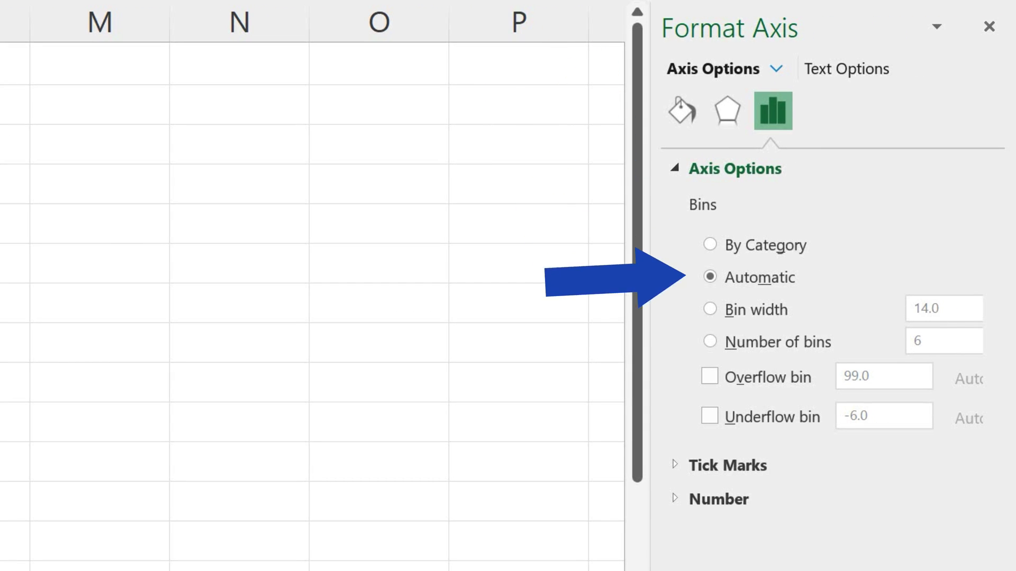
click(710, 310)
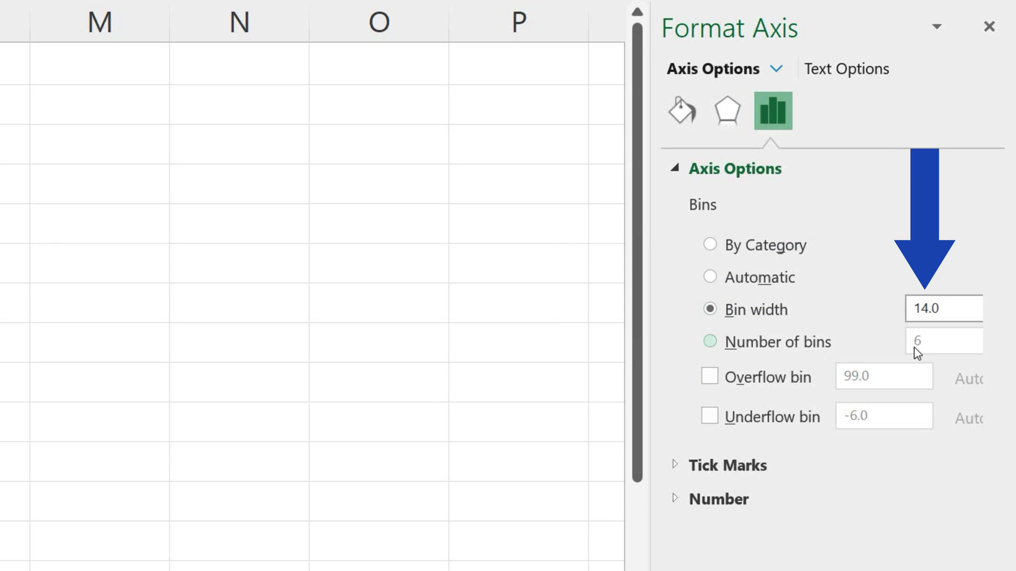
drag(957, 310, 875, 310)
text(1)
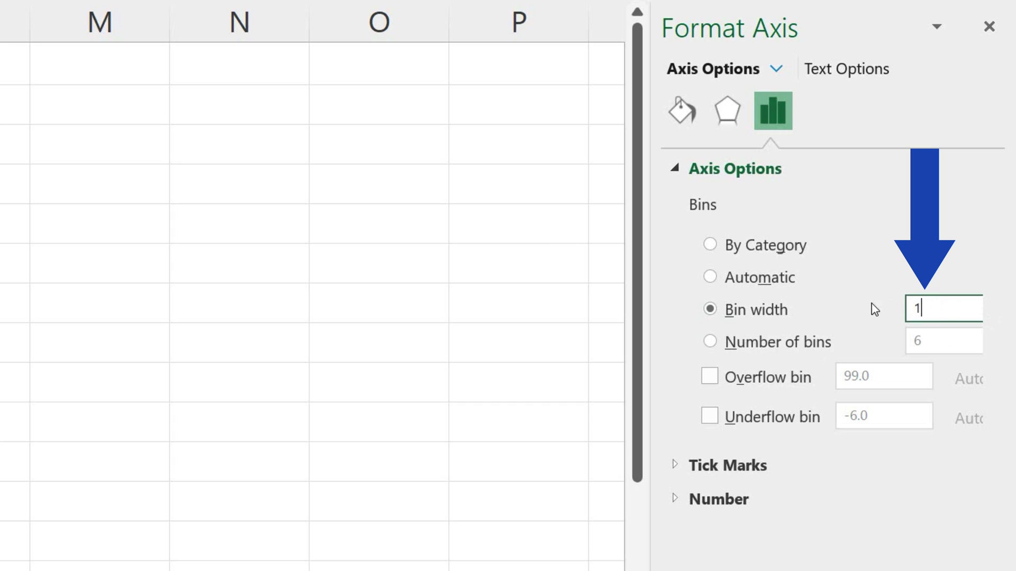
text(0)
key(Return)
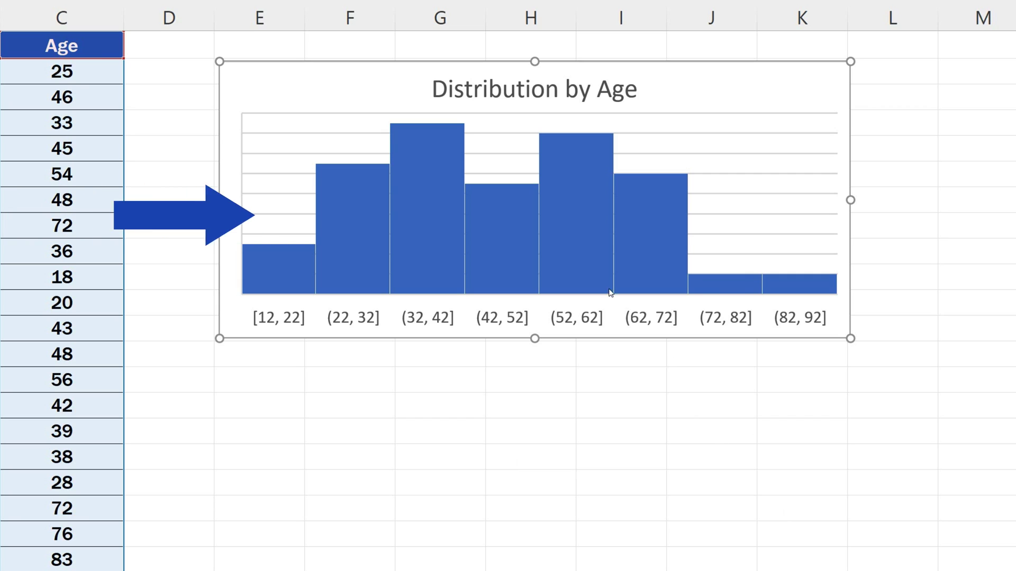
Add data labels showing the count on every histogram bar
right_click(573, 229)
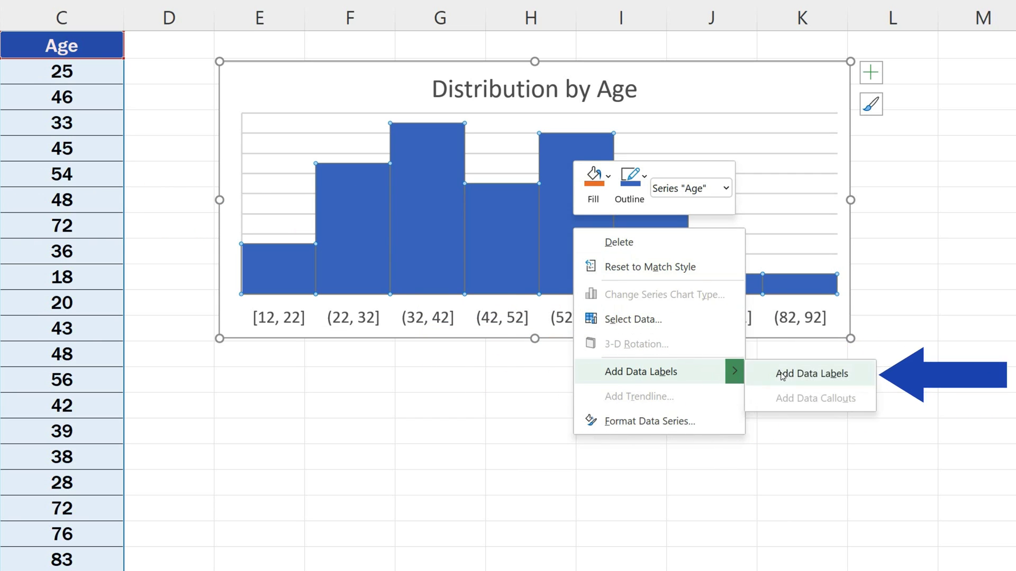
click(797, 377)
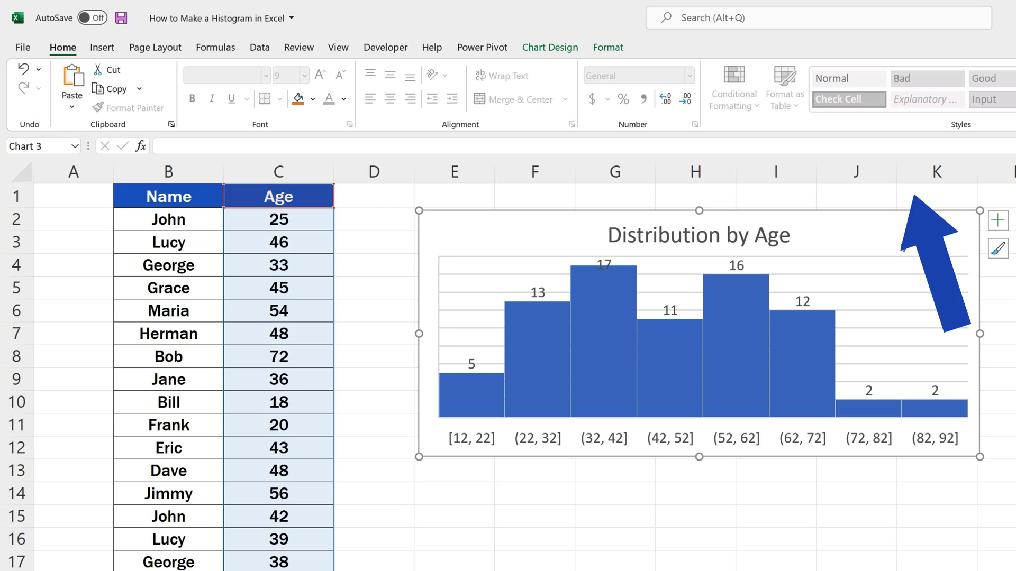
Recolour the histogram bars with a green palette and expand the chart styles gallery
click(899, 235)
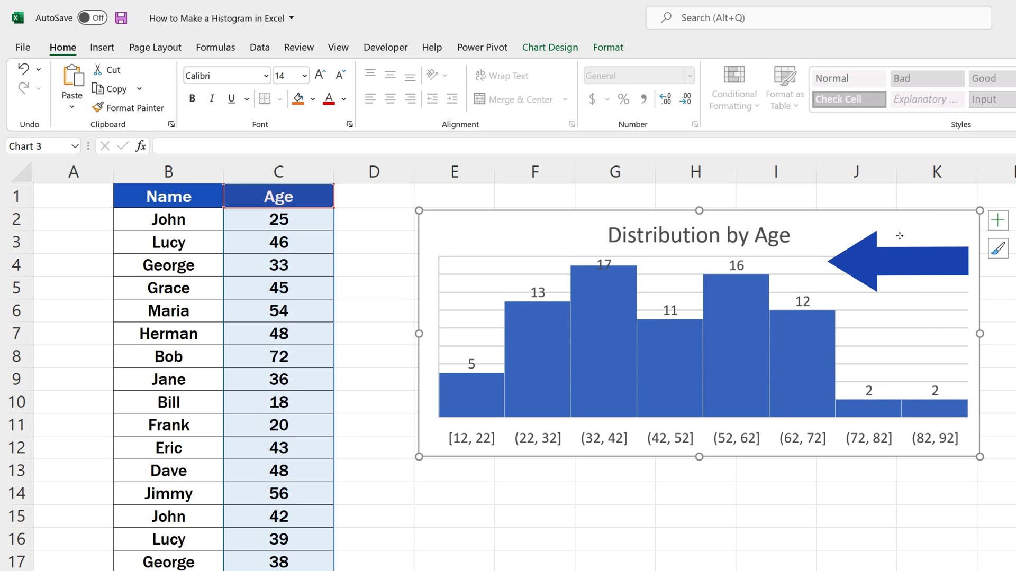
click(577, 50)
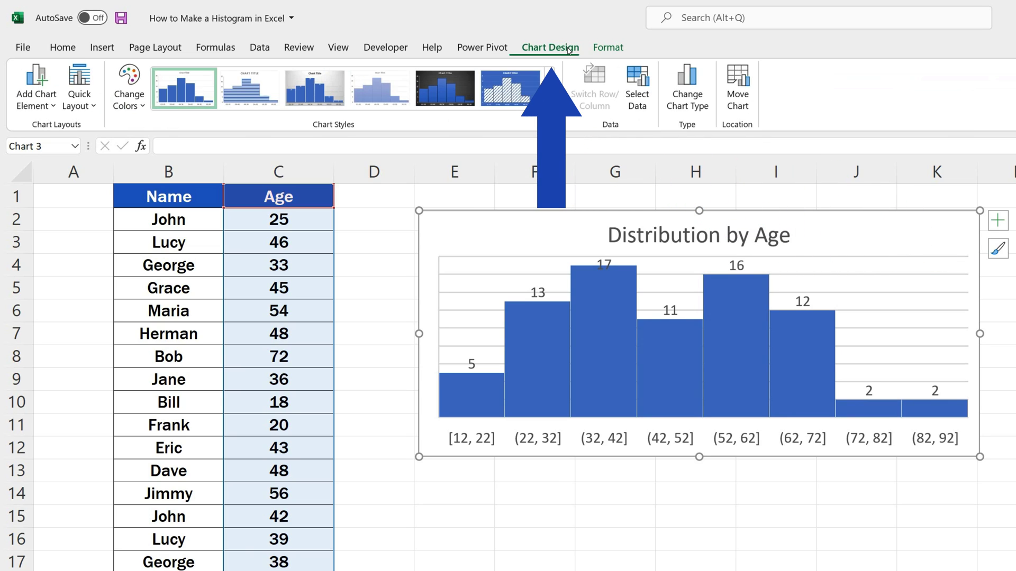
click(142, 105)
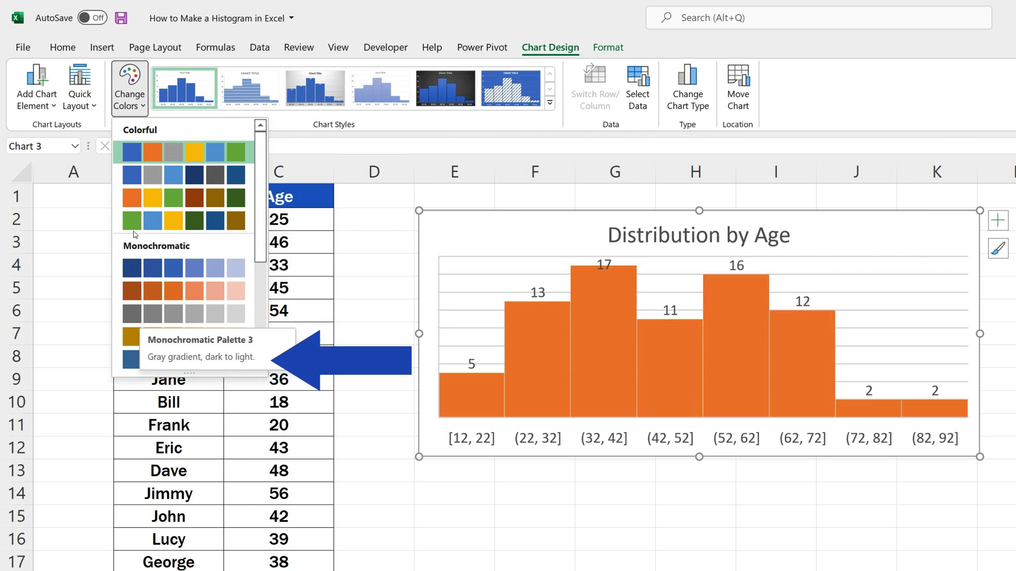
click(135, 219)
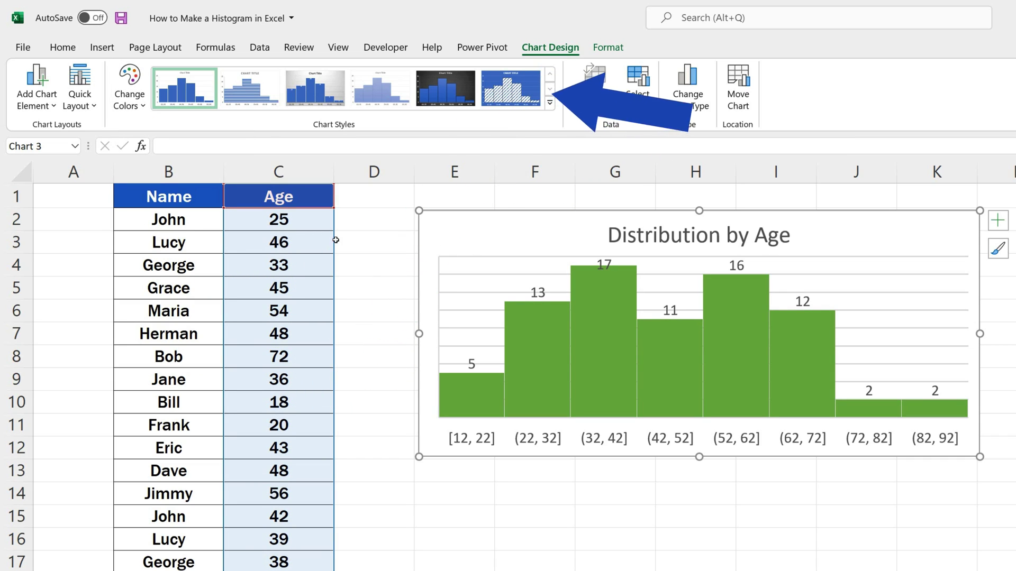
click(551, 104)
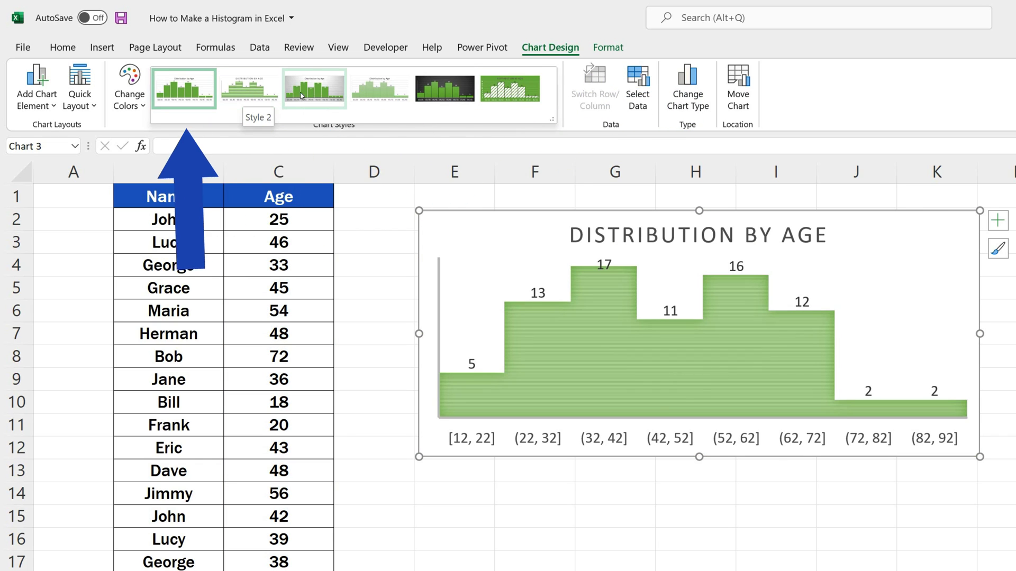
Apply the green-background outlined-bar style, then change John's age in C2 from 25 to 80
click(512, 89)
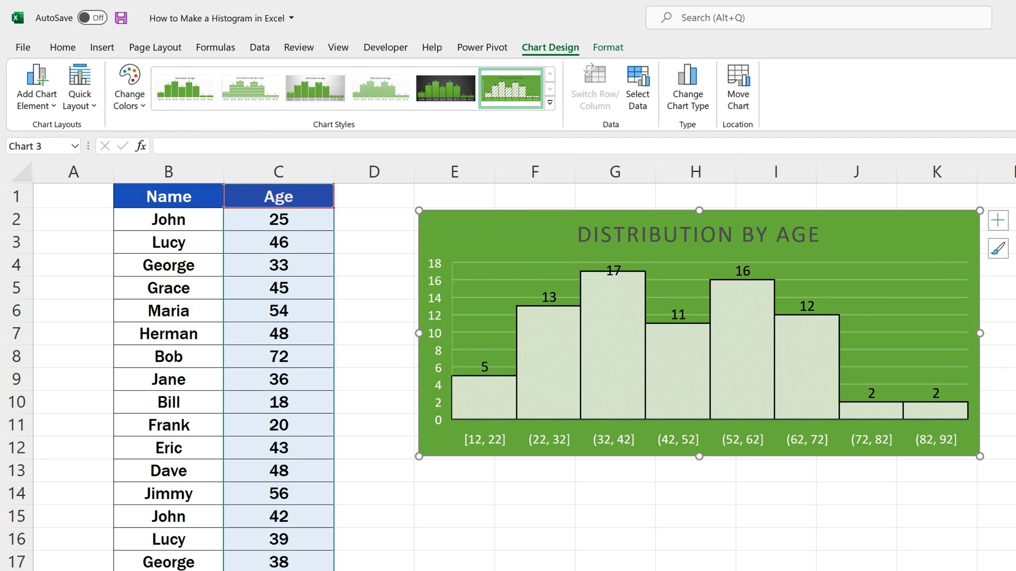
key(Escape)
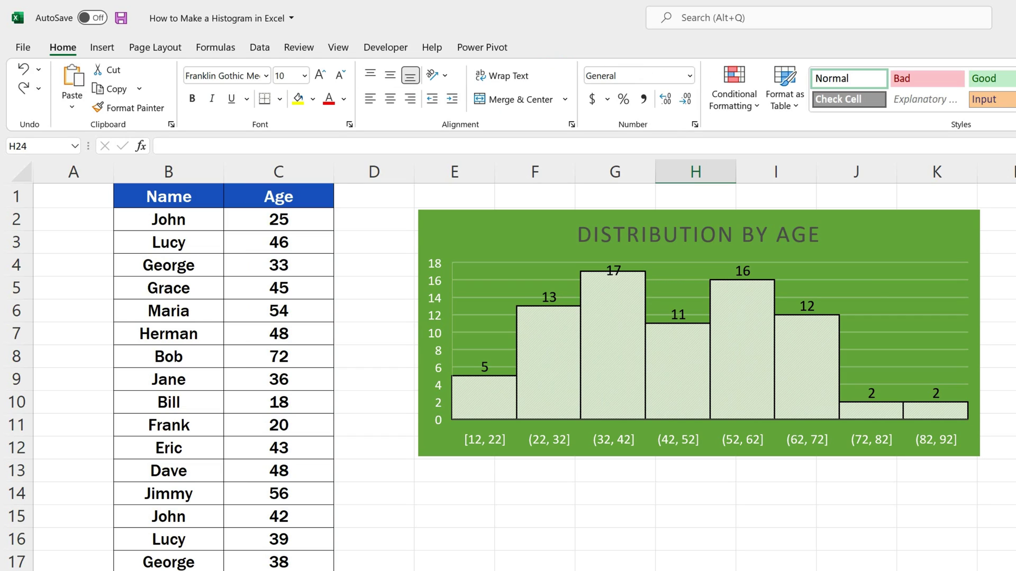
double_click(294, 220)
drag(294, 220, 262, 219)
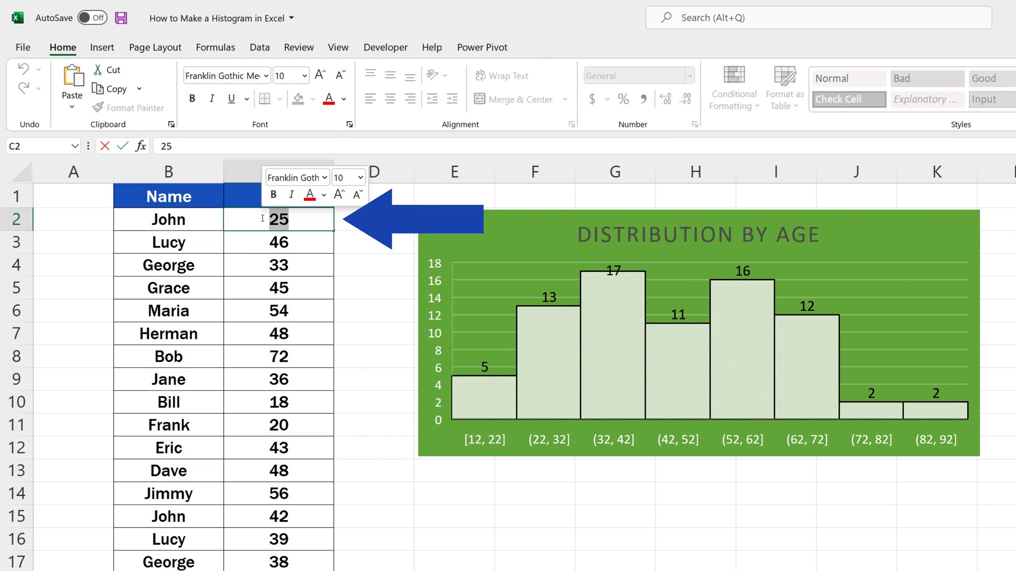
text(80)
key(Return)
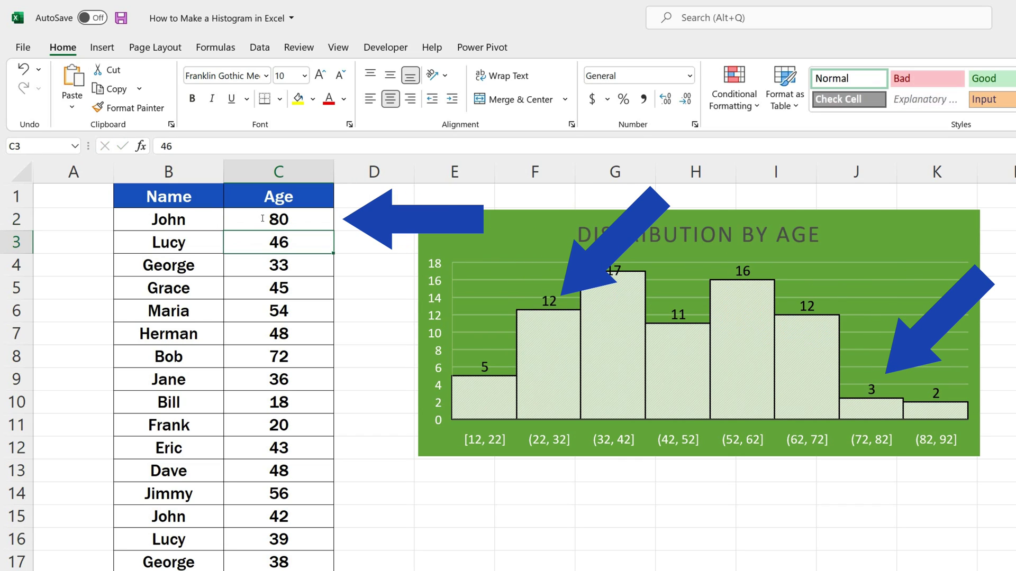